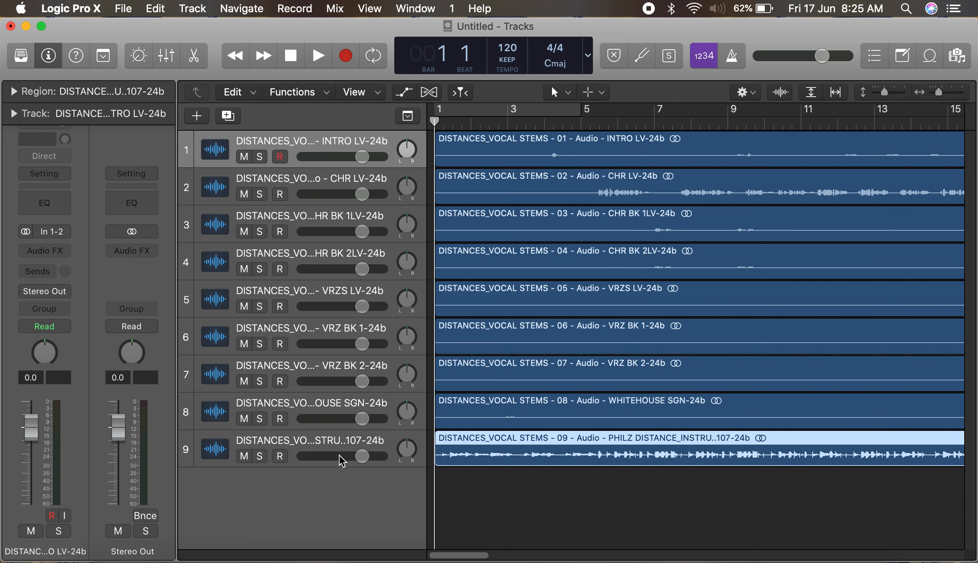
# - Move the instrumental track from the end of the track list to the first position, above the vocal stems
pyautogui.click(354, 448)
pyautogui.moveTo(348, 447); pyautogui.dragTo(350, 131)
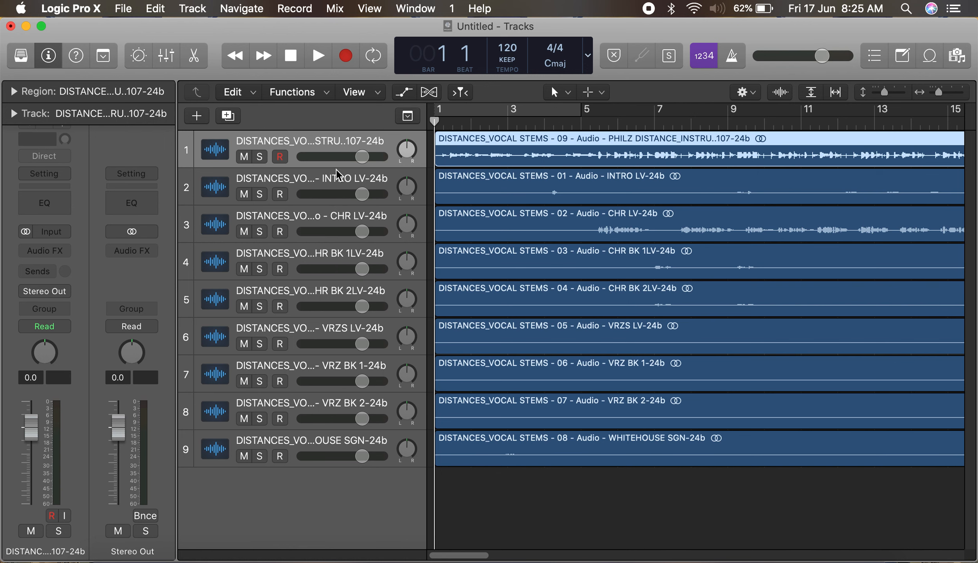
pyautogui.click(337, 183)
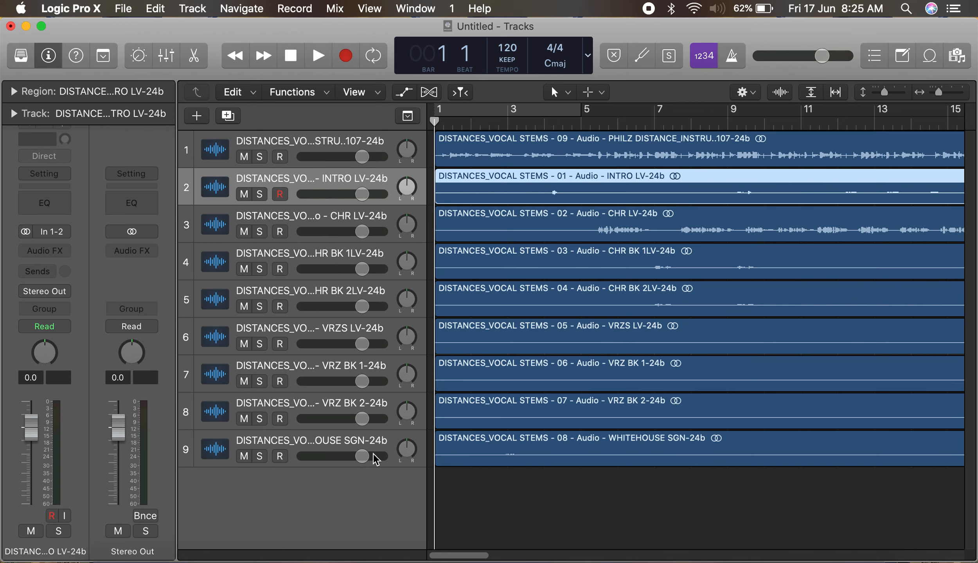
pyautogui.keyDown('shift'); pyautogui.click(364, 446); pyautogui.keyUp('shift')
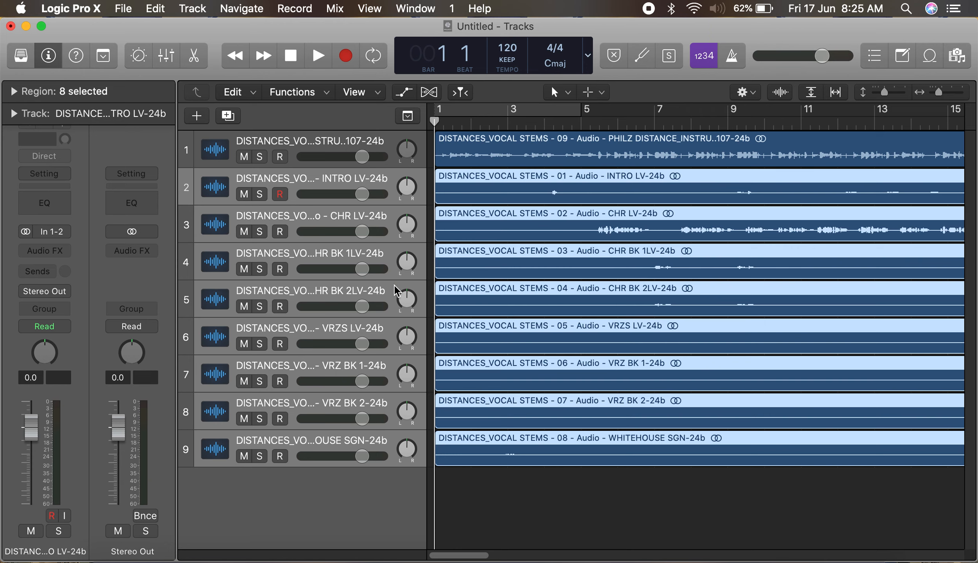
pyautogui.click(256, 218)
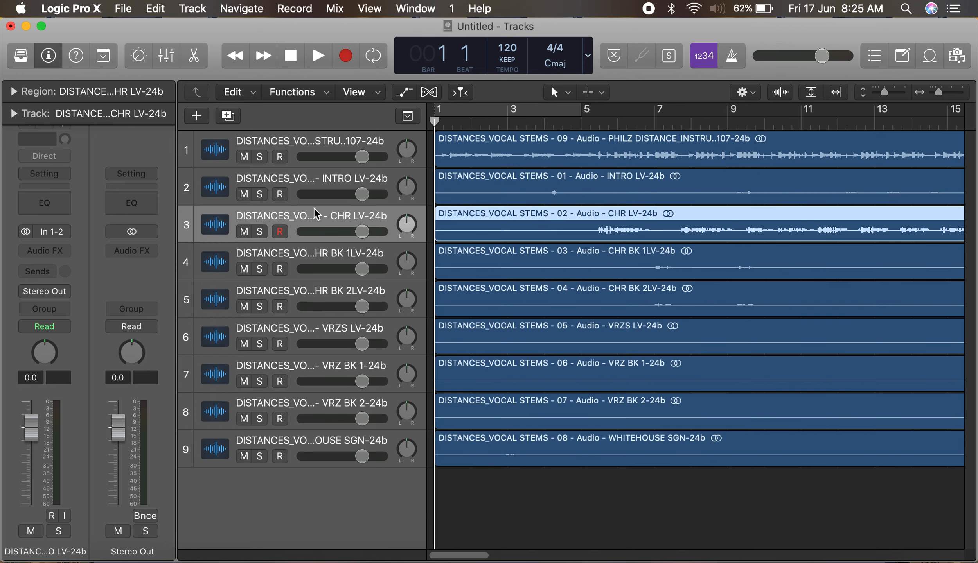
pyautogui.click(294, 190)
pyautogui.click(45, 250)
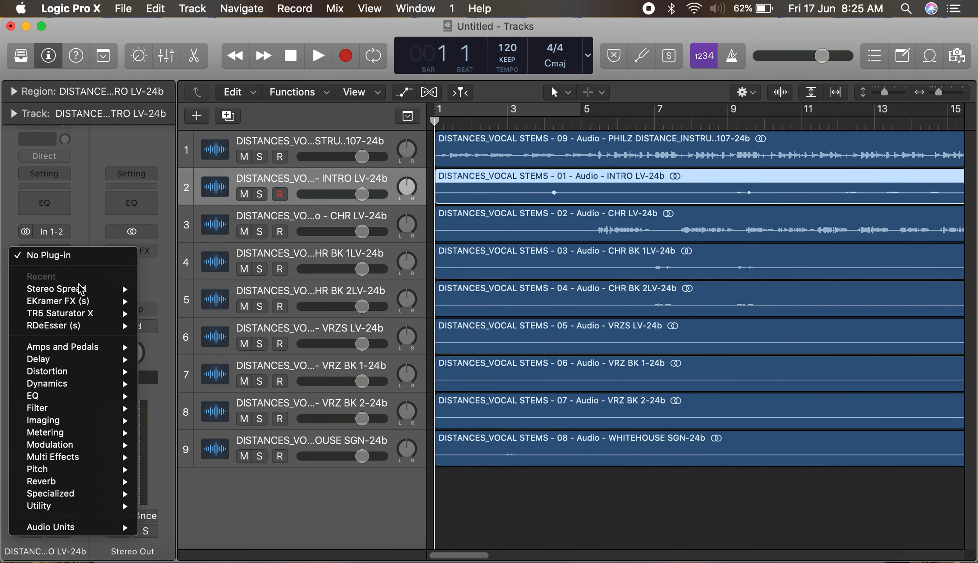
pyautogui.moveTo(79, 314)
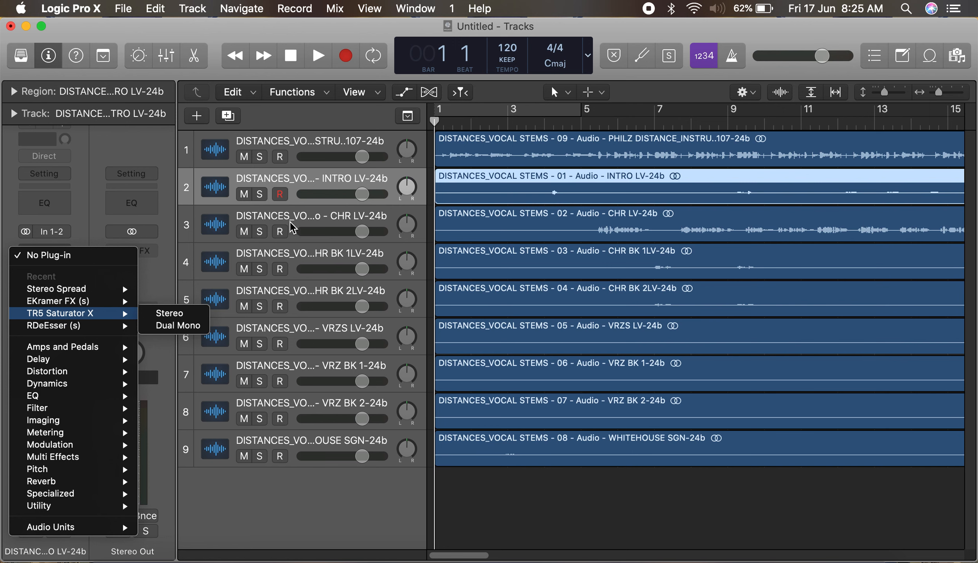
pyautogui.click(384, 178)
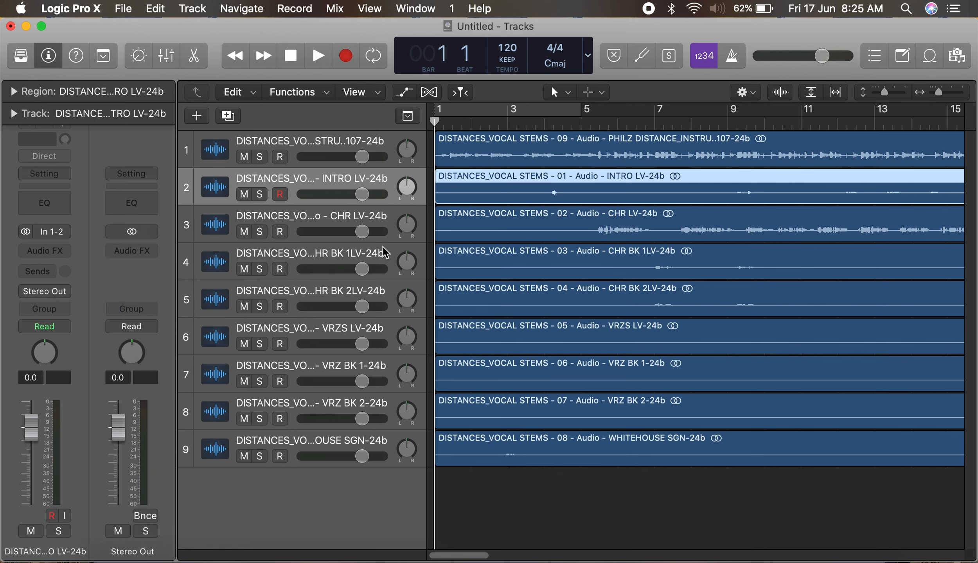
pyautogui.keyDown('shift'); pyautogui.click(381, 441); pyautogui.keyUp('shift')
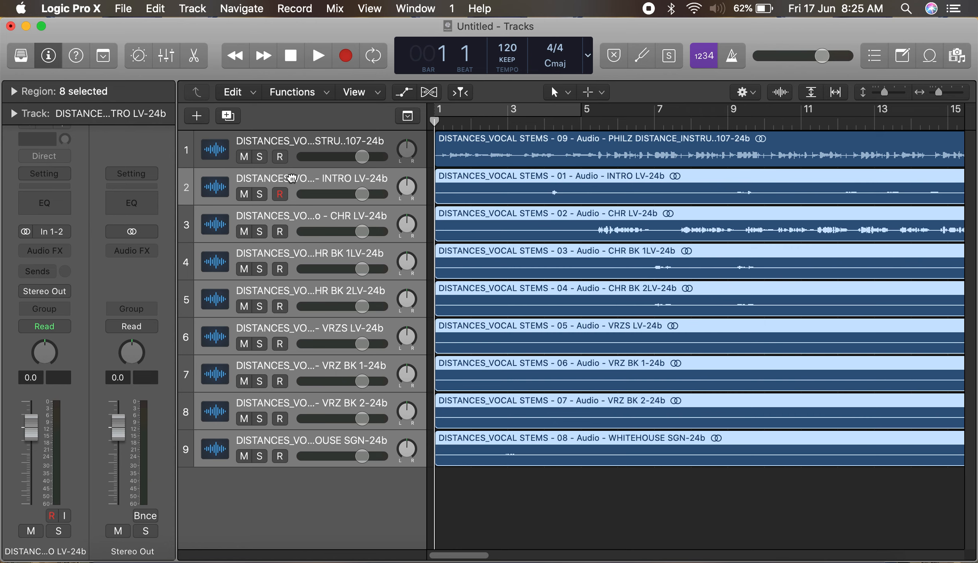
pyautogui.click(385, 469)
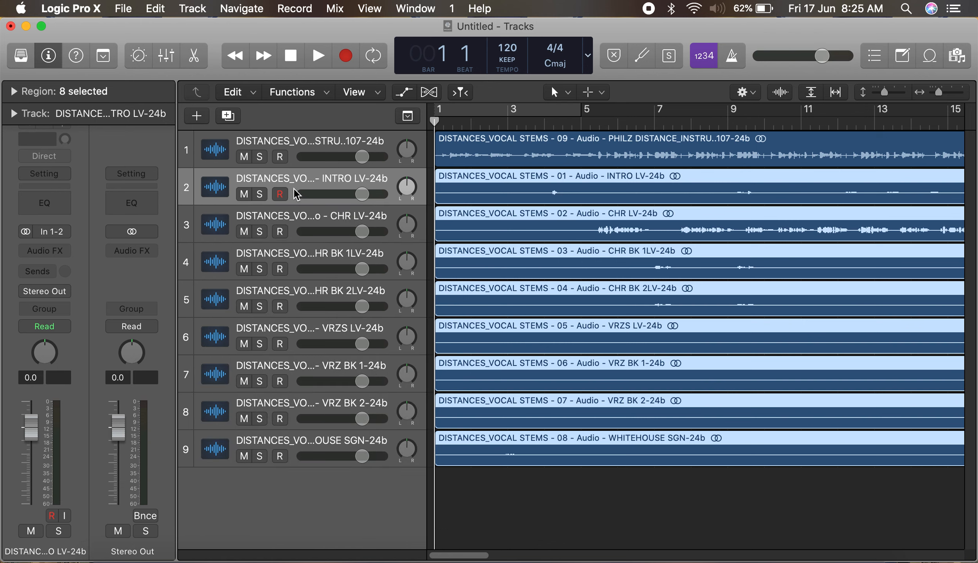
pyautogui.click(39, 293)
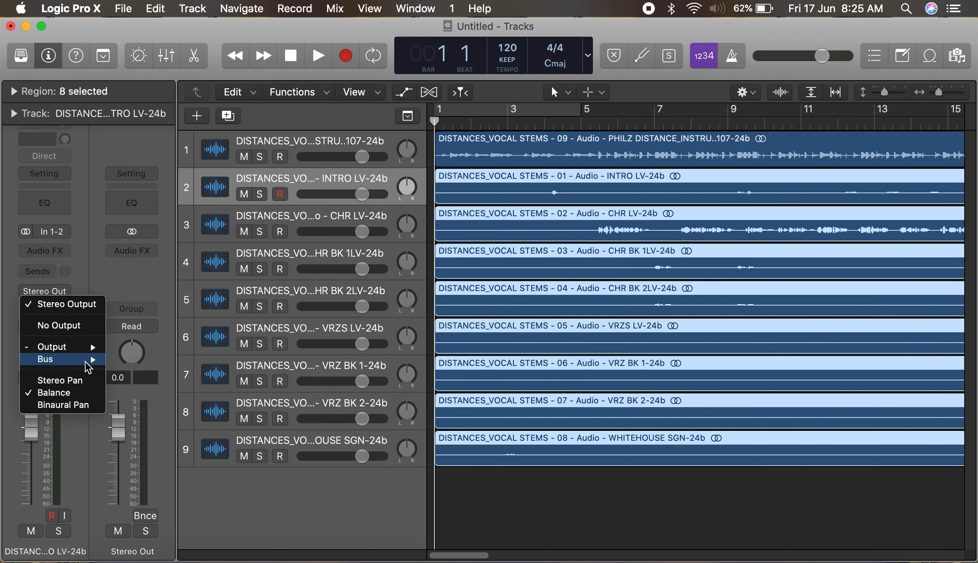
pyautogui.moveTo(91, 363)
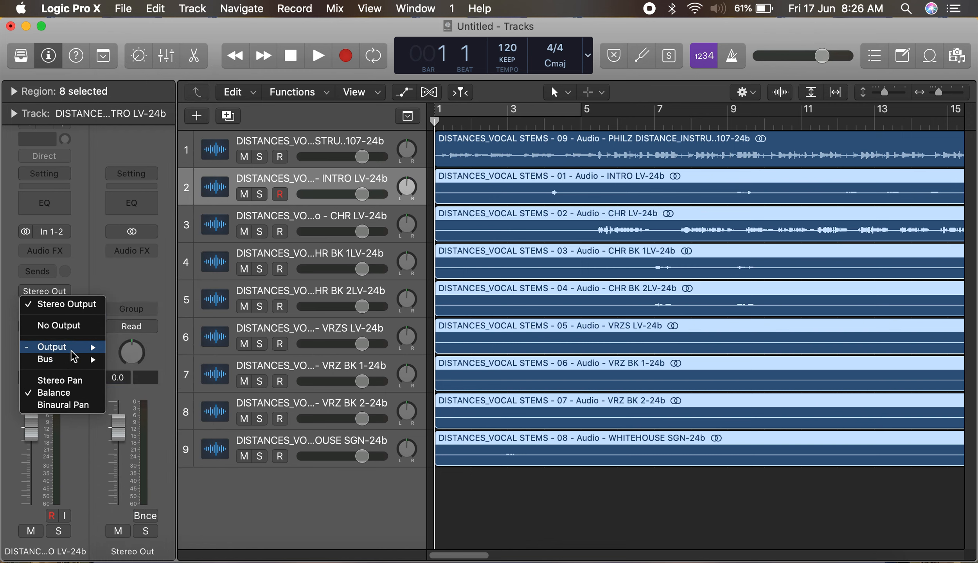
pyautogui.click(149, 274)
pyautogui.click(37, 293)
pyautogui.moveTo(51, 359)
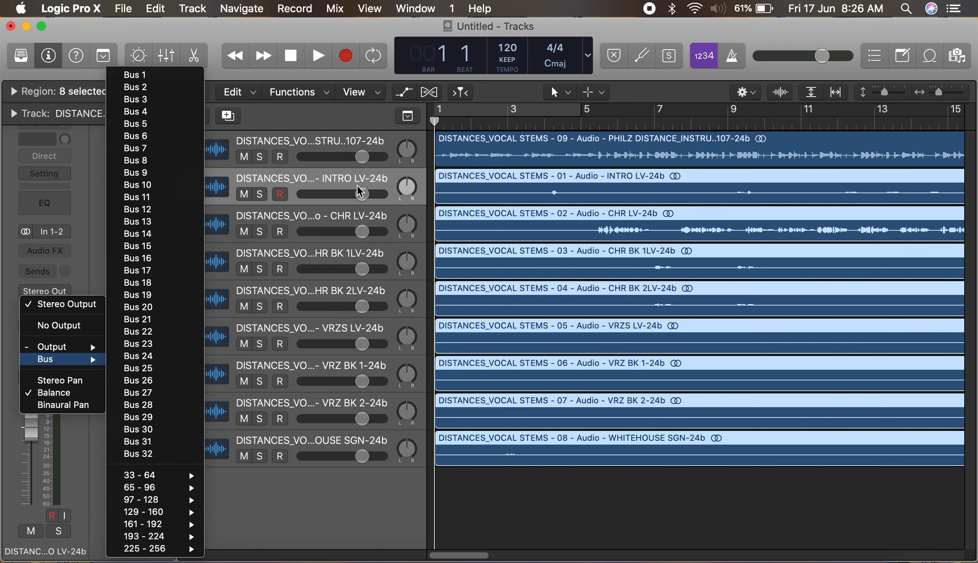
# - Route the output of all eight vocal tracks, from INTRO LV to WHITEHOUSE SGN, to Bus 1
pyautogui.click(321, 182)
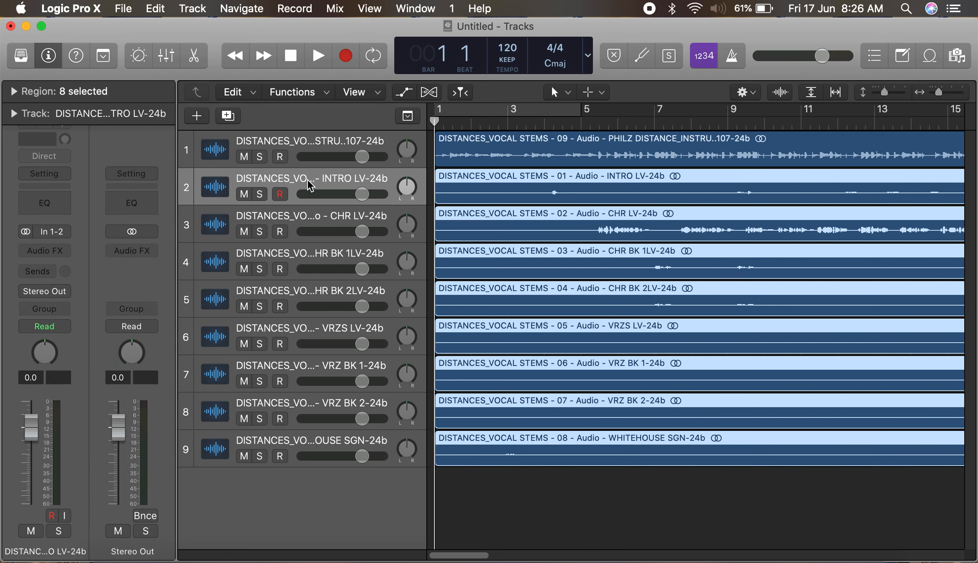
pyautogui.keyDown('shift'); pyautogui.click(329, 436); pyautogui.keyUp('shift')
pyautogui.click(46, 291)
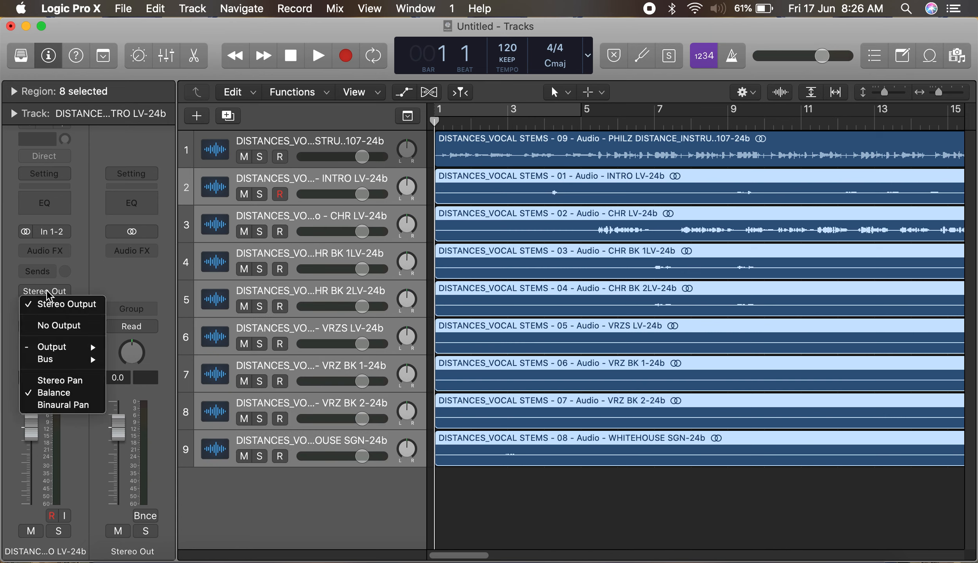
pyautogui.moveTo(63, 362)
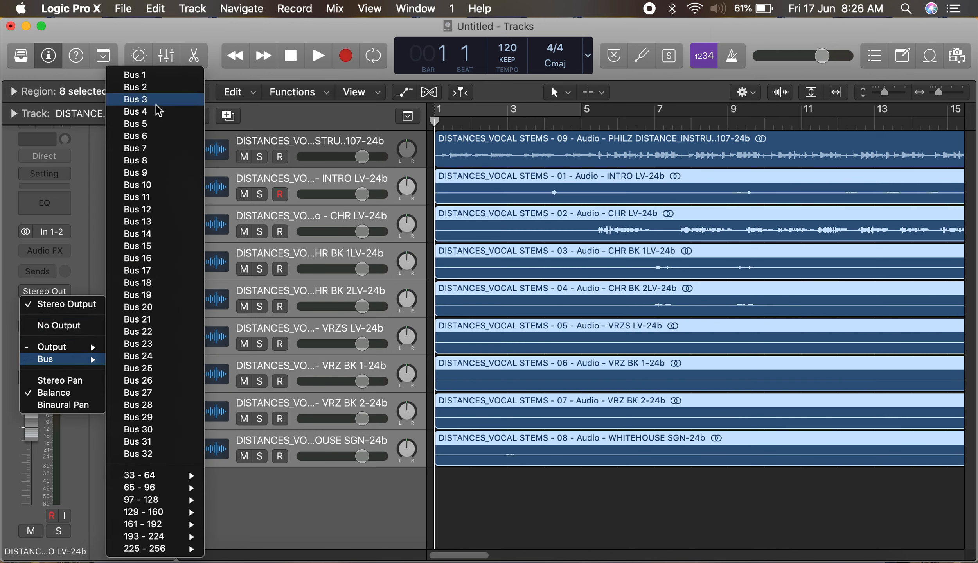
pyautogui.click(139, 74)
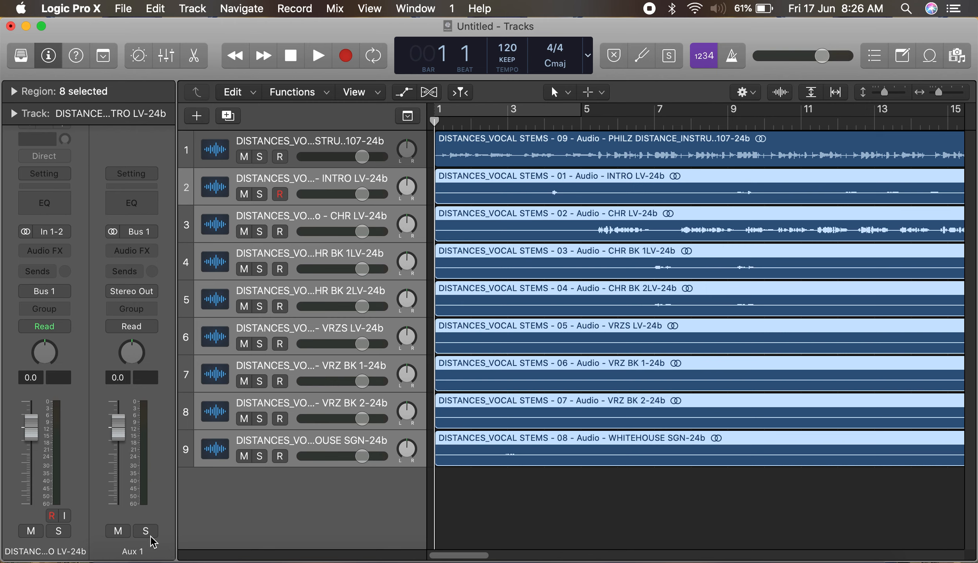
# - Rename the aux channel fed by Bus 1 as LEAD BUS
pyautogui.doubleClick(135, 551)
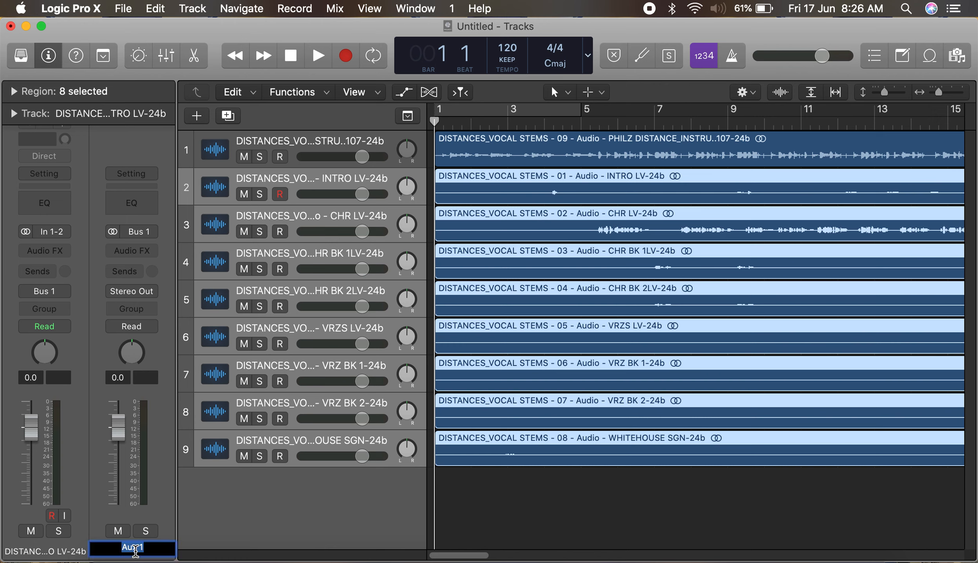
pyautogui.press('BackSpace')
pyautogui.write('lead')
pyautogui.press('BackSpace')
pyautogui.press('BackSpace')
pyautogui.press('BackSpace')
pyautogui.press('BackSpace')
pyautogui.write('LEAD BUS')
pyautogui.press('Return')
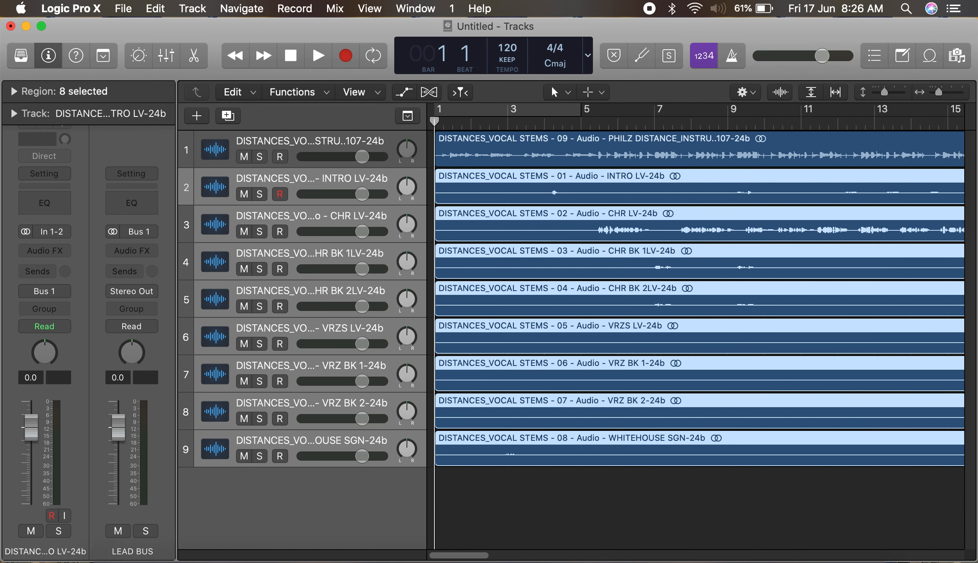
pyautogui.press('x')
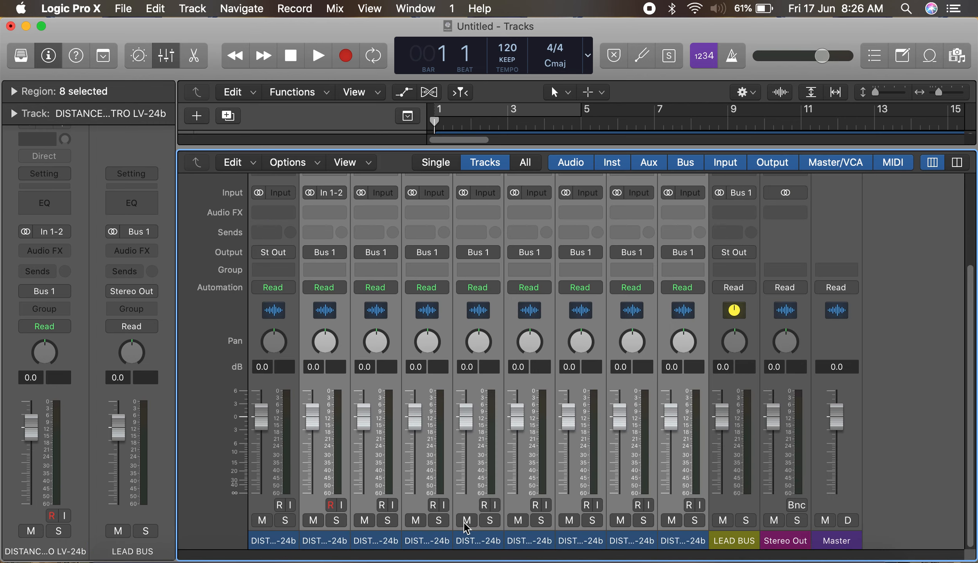
pyautogui.click(743, 505)
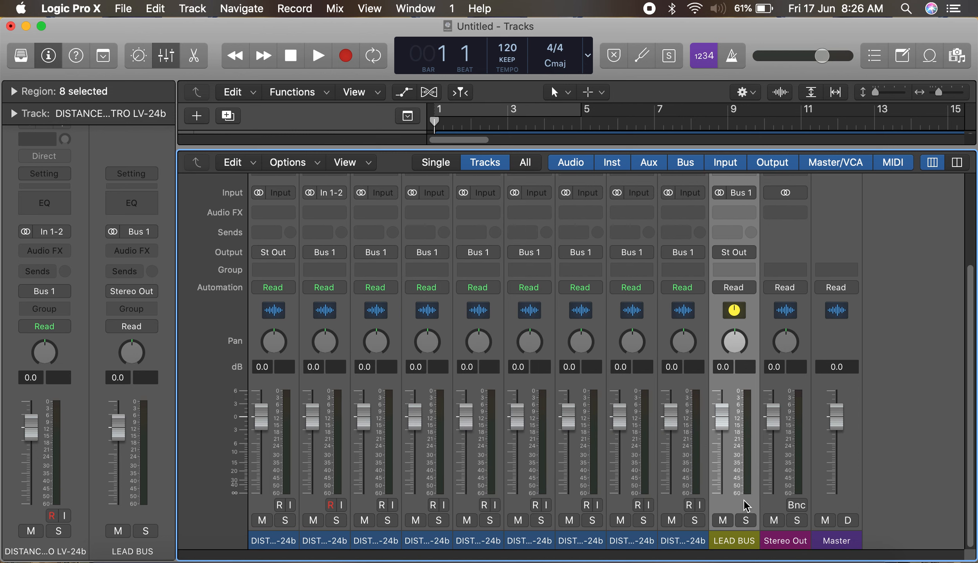
pyautogui.scroll(5, 742, 503)
pyautogui.scroll(-5, 724, 467)
pyautogui.press('x')
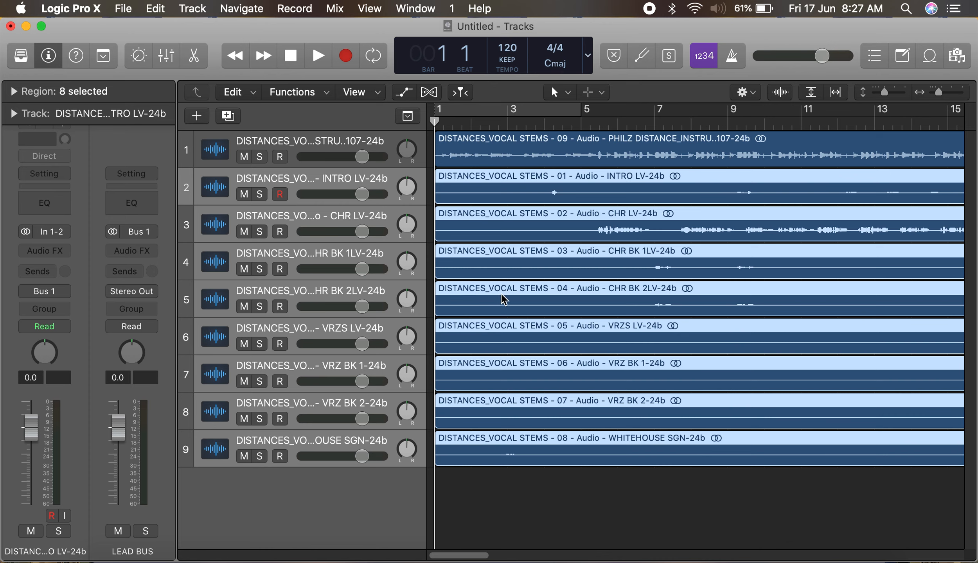
# - Show the mixer and add a send to Bus 2 on the LEAD BUS channel
pyautogui.press('x')
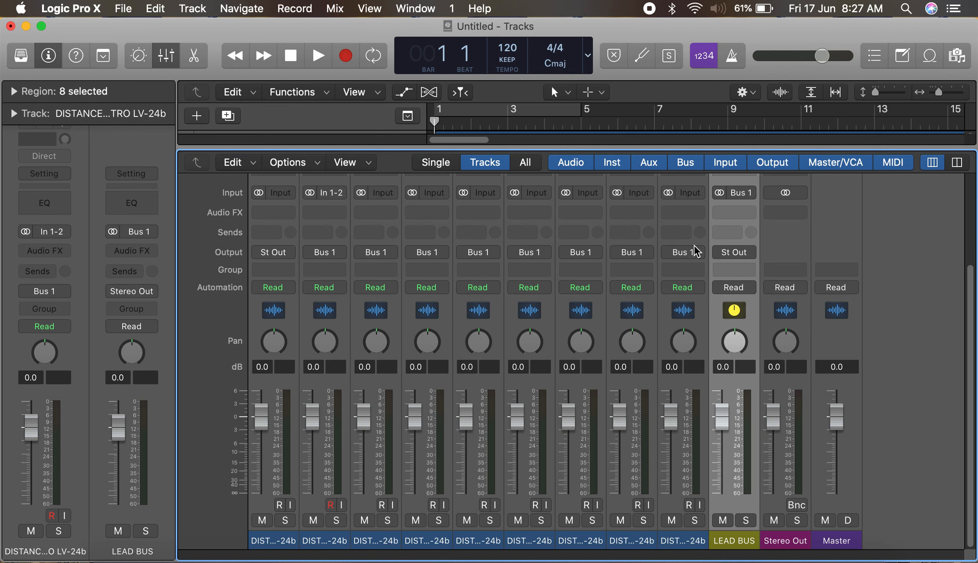
pyautogui.click(726, 233)
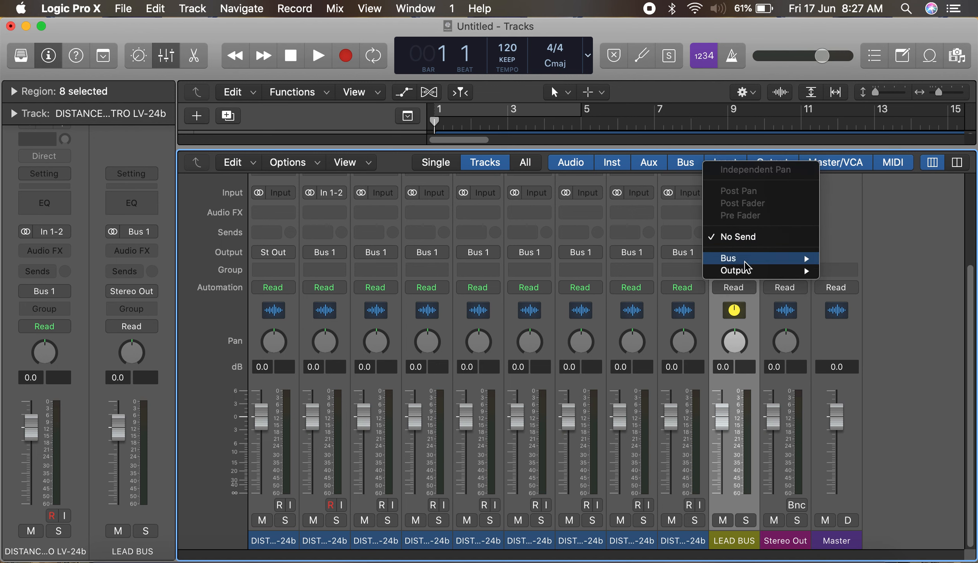
pyautogui.moveTo(744, 262)
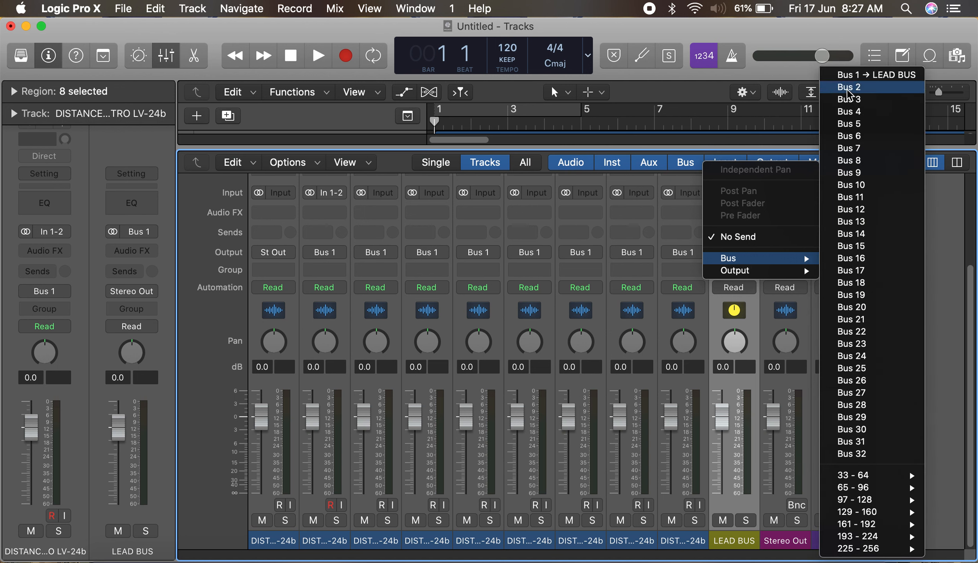
pyautogui.click(835, 91)
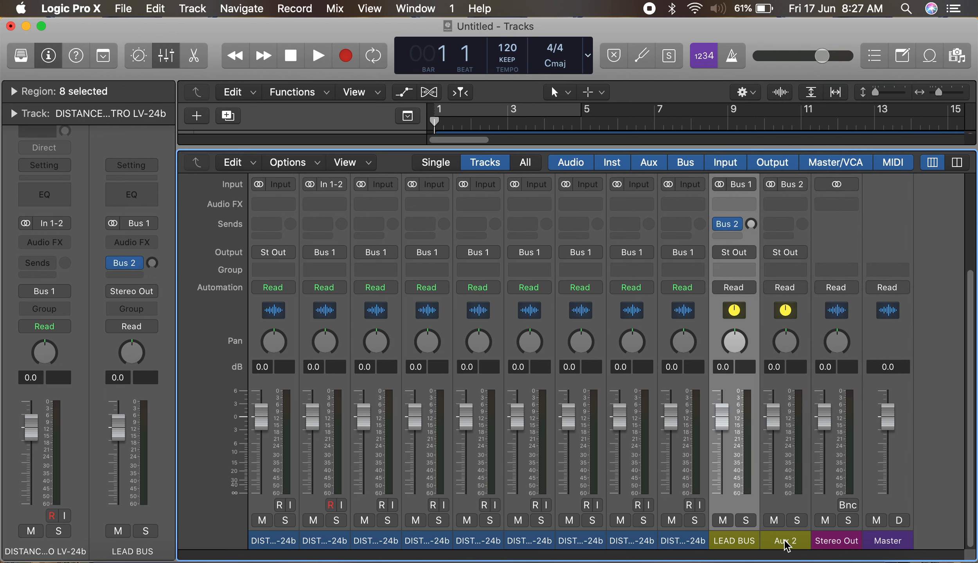
# - Rename the aux channel fed by Bus 2 as DELAY
pyautogui.doubleClick(784, 541)
pyautogui.write('DELAY')
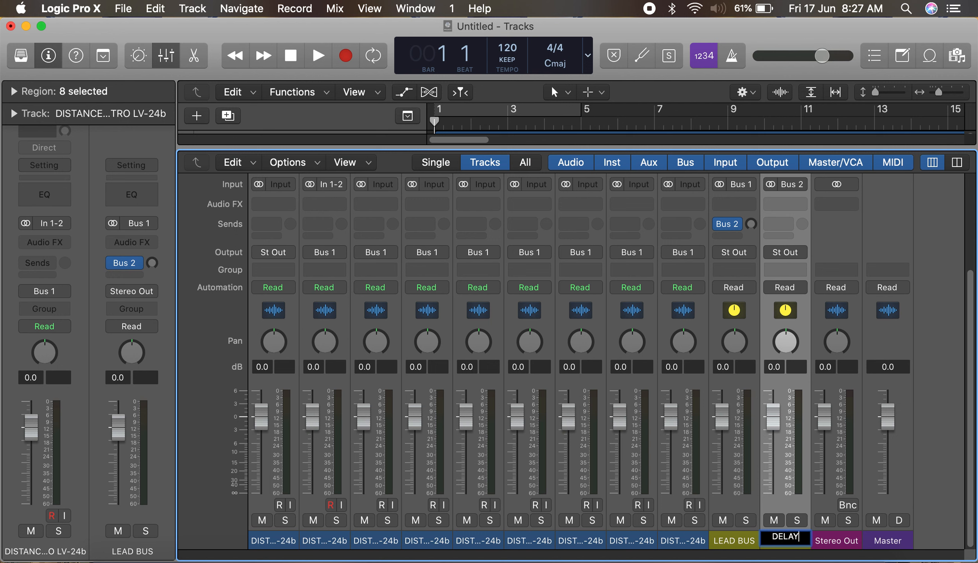
pyautogui.press('Return')
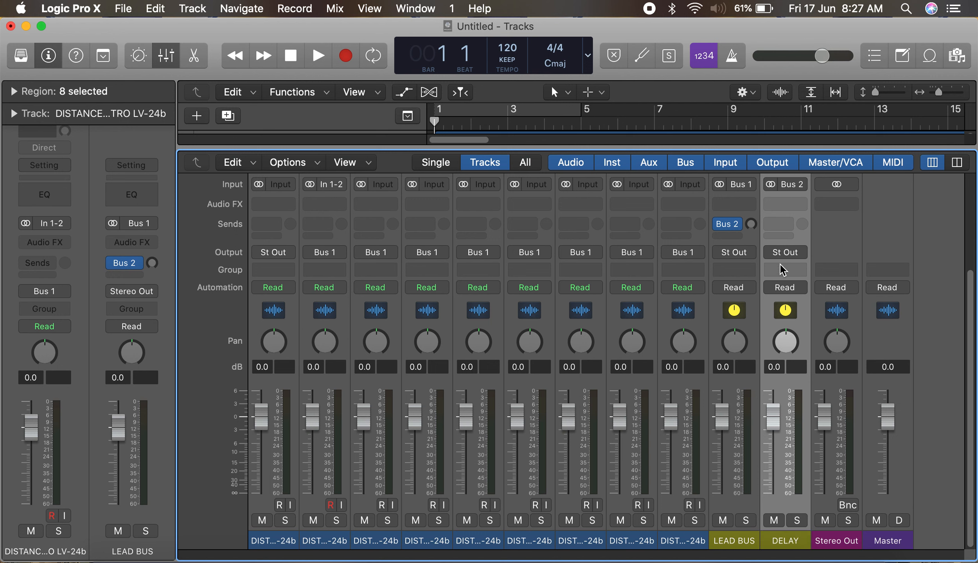
# - Load the user channel strip setting KLINT DELAY PRESET on the DELAY channel
pyautogui.scroll(2, 786, 223)
pyautogui.scroll(4, 785, 223)
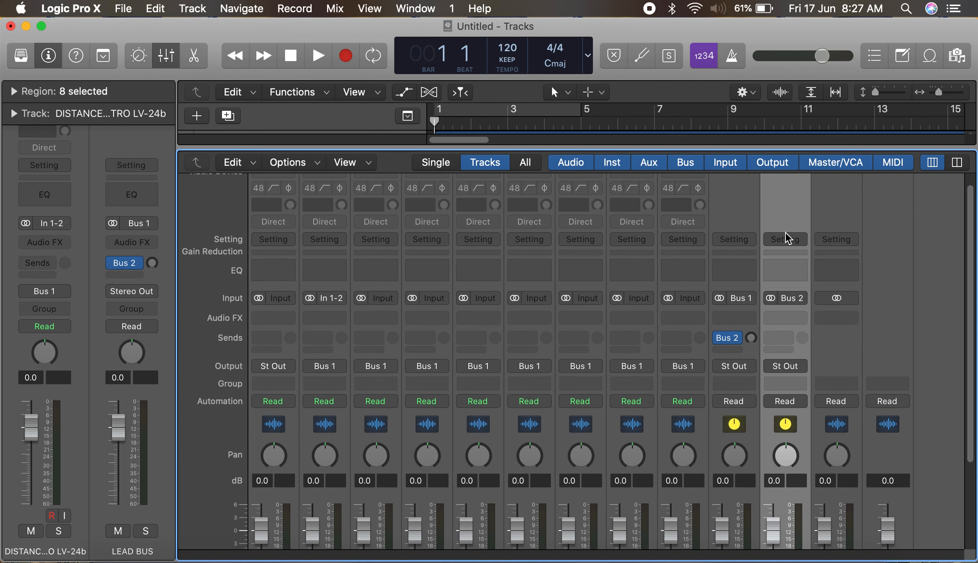
pyautogui.click(785, 235)
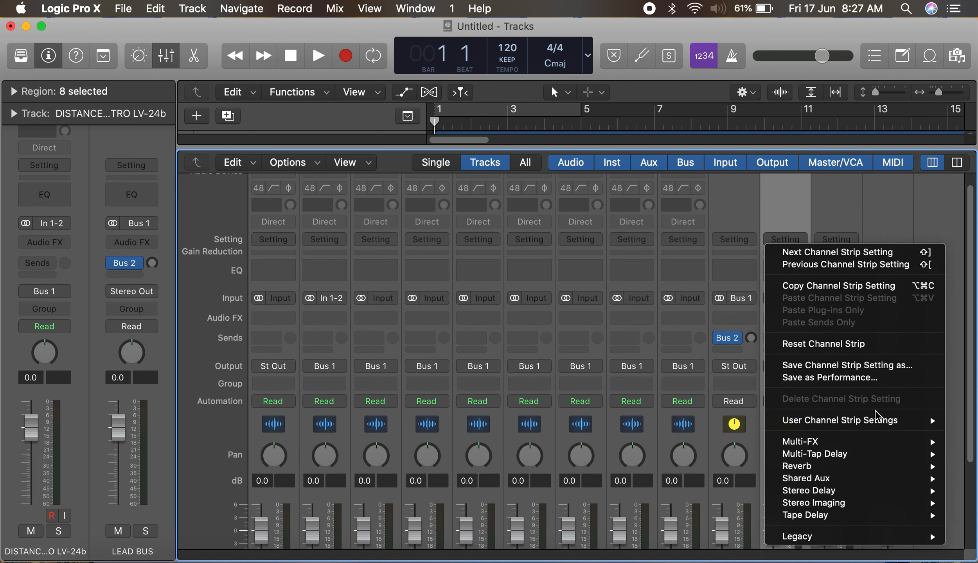
pyautogui.moveTo(877, 421)
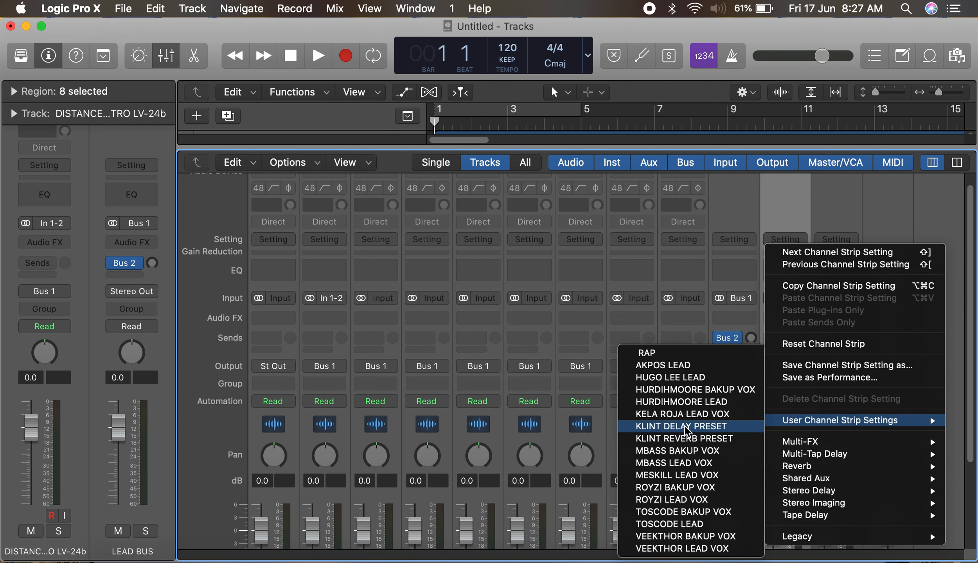
pyautogui.click(684, 426)
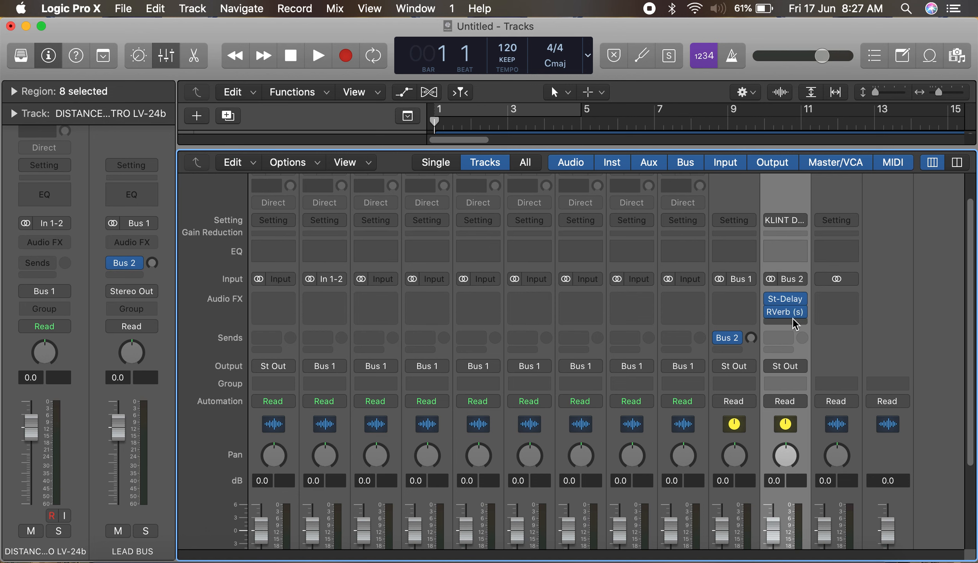
# - Raise the level of the Bus 2 send on the LEAD BUS channel and close the mixer
pyautogui.scroll(-3, 786, 431)
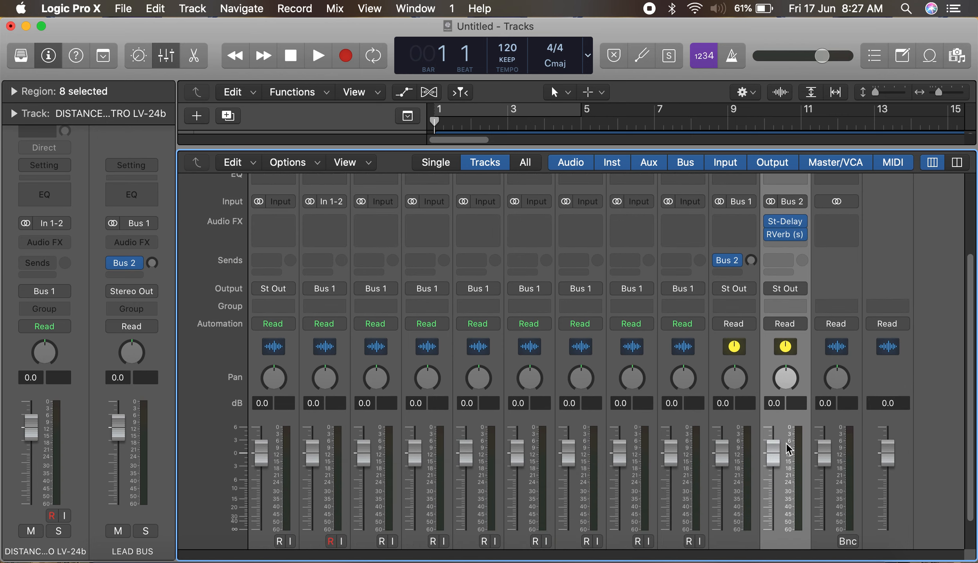
pyautogui.scroll(-2, 788, 438)
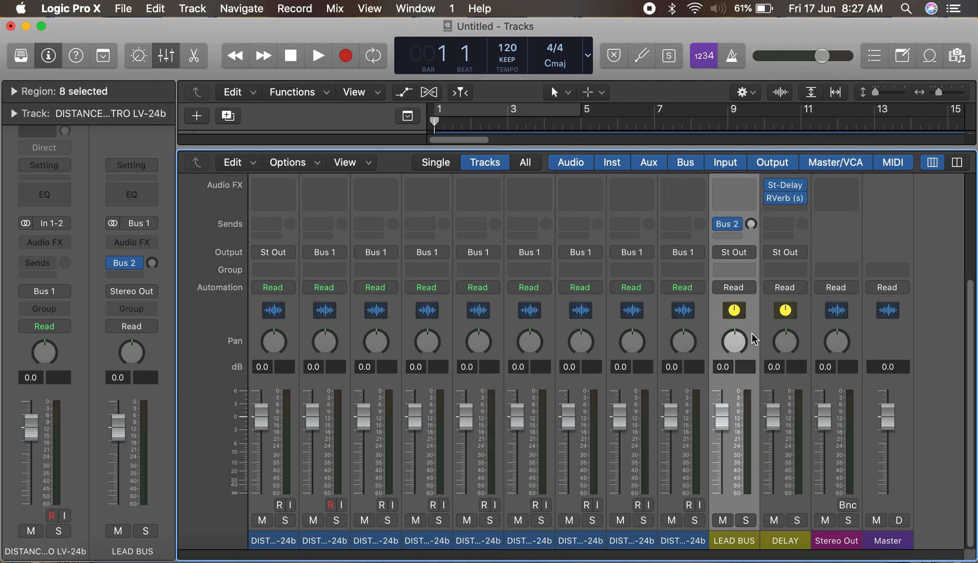
pyautogui.moveTo(750, 224); pyautogui.dragTo(751, 190)
pyautogui.click(736, 225)
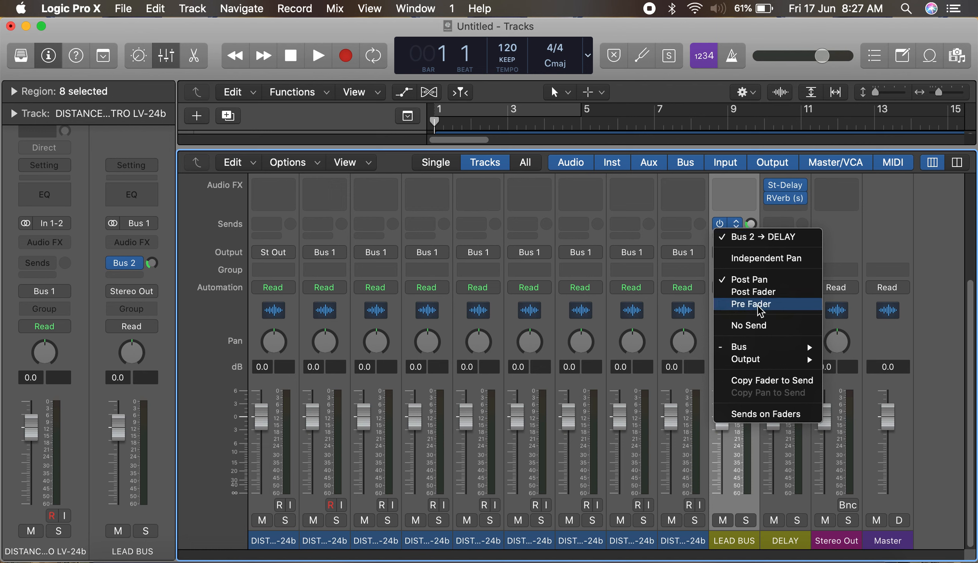
pyautogui.click(617, 34)
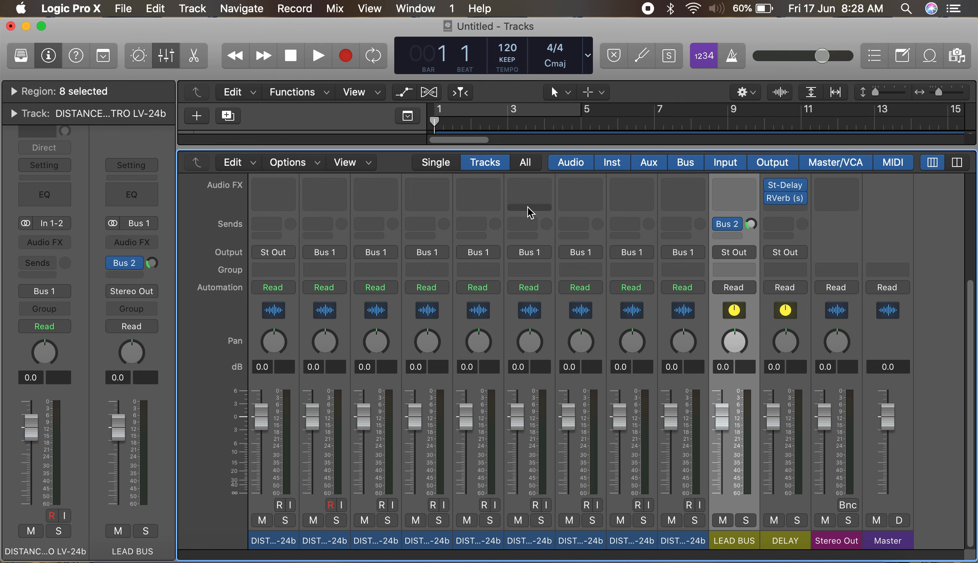
pyautogui.press('x')
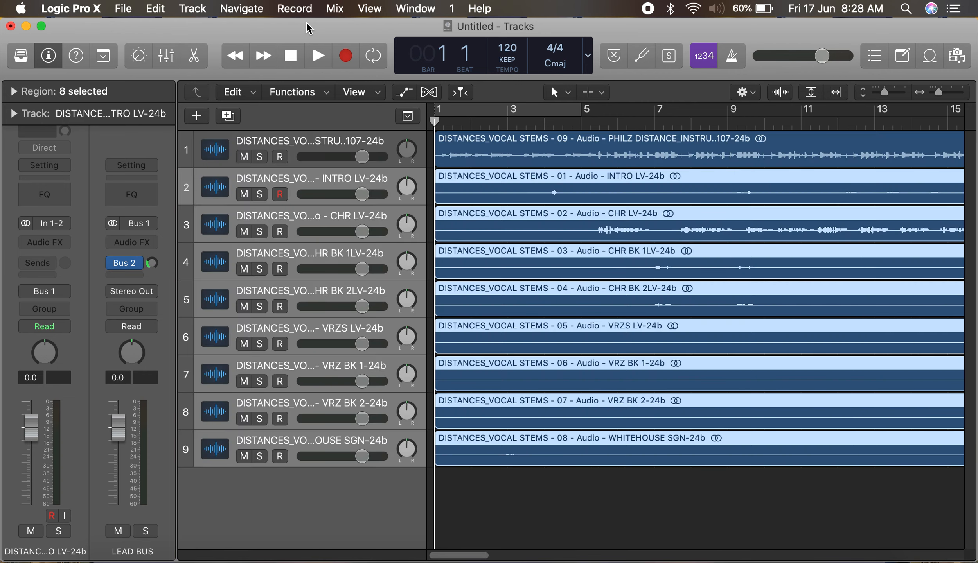